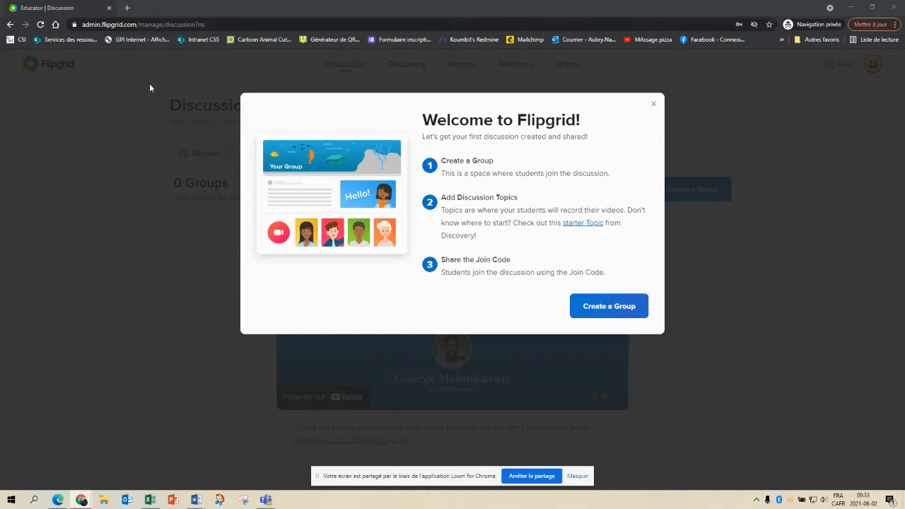
Dismiss the welcome message and start a new topic from the Topics list
{"action": "left_click", "coordinate": [653, 108]}
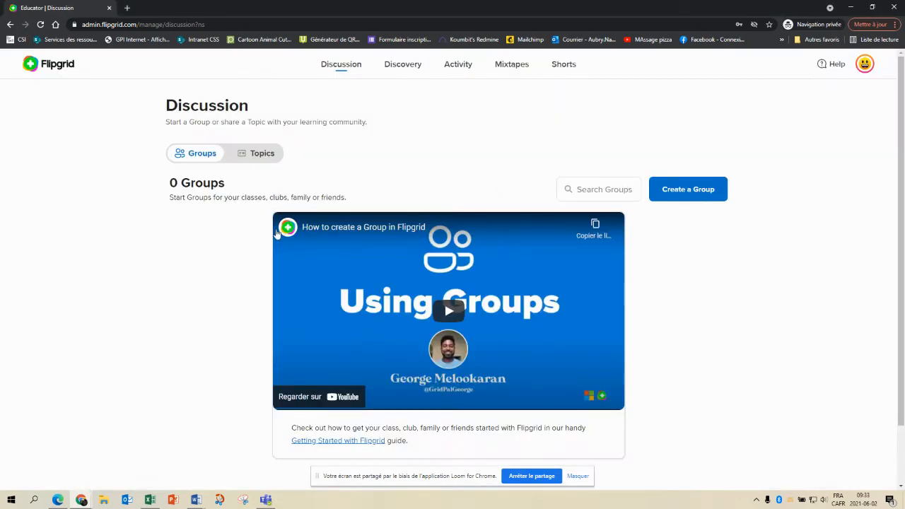
{"action": "left_click", "coordinate": [260, 159]}
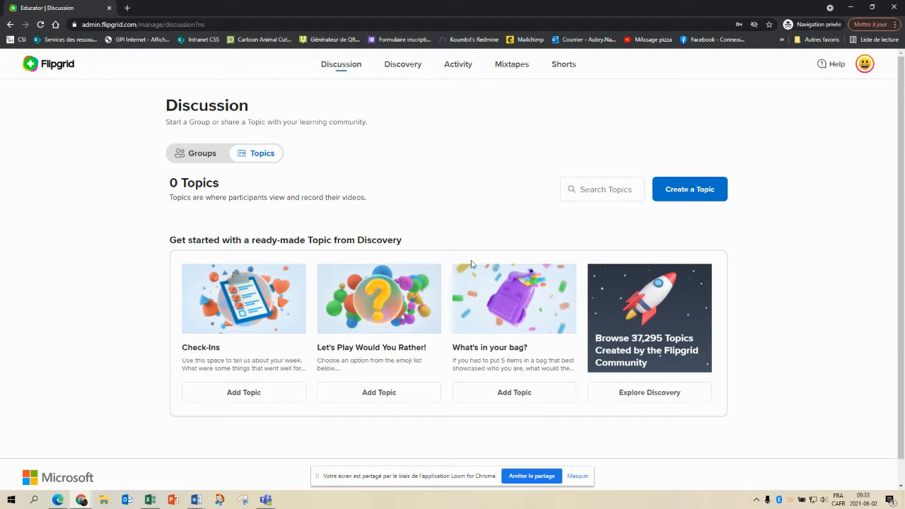
{"action": "left_click", "coordinate": [684, 199]}
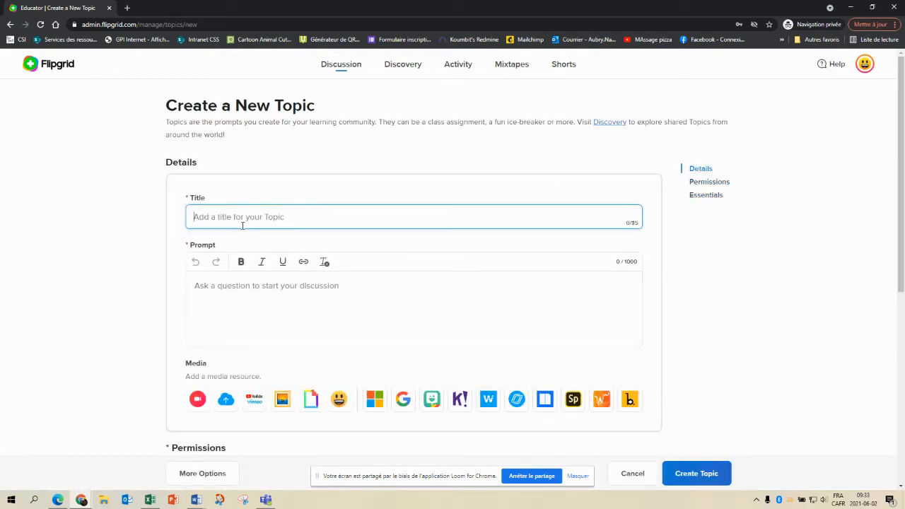
Title the topic 'Vidéos présentation' and enter the prompt 'Bonjour'
{"action": "type", "text": "Vide"}
{"action": "type", "text": "os presentation"}
{"action": "left_click", "coordinate": [225, 286]}
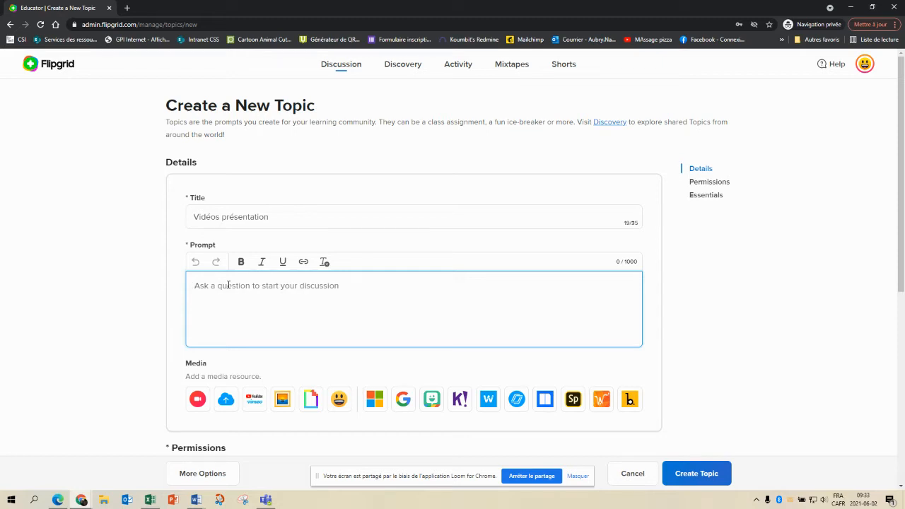
{"action": "type", "text": "Bonjour"}
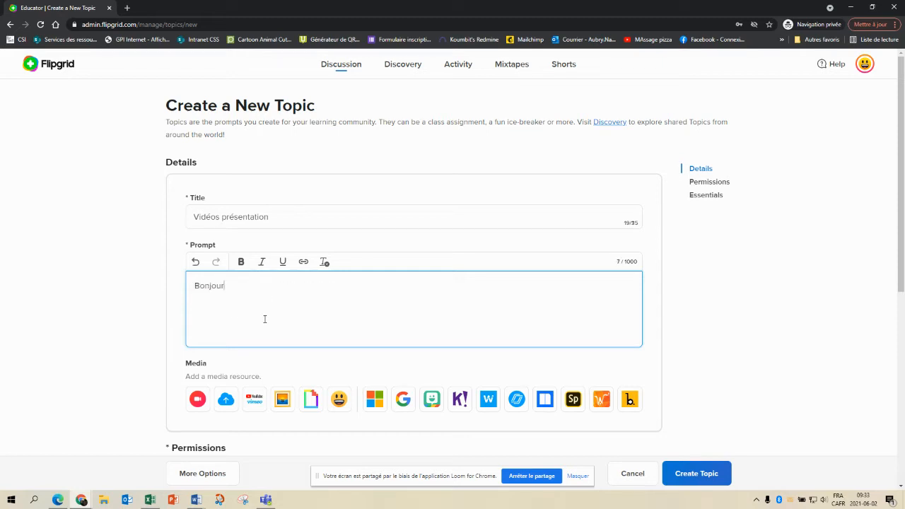
{"action": "scroll", "coordinate": [265, 319], "scroll_direction": "down", "scroll_amount": 1}
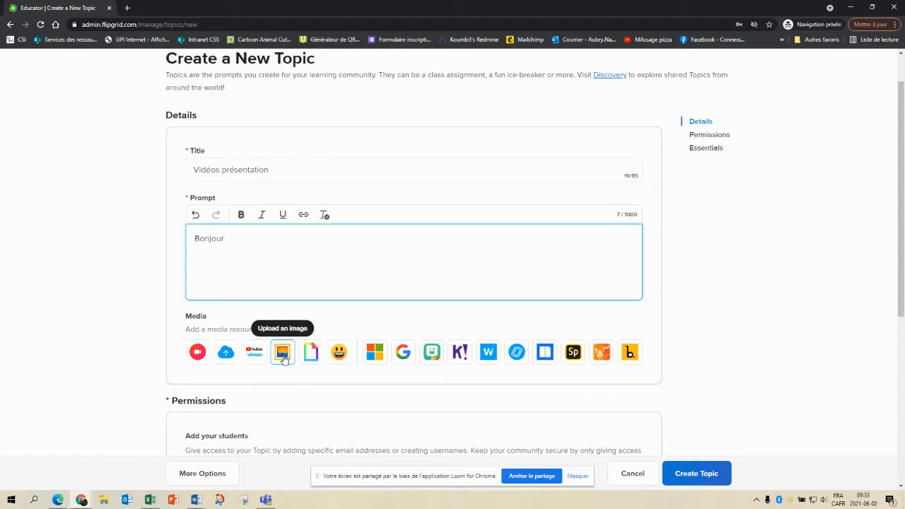
{"action": "scroll", "coordinate": [281, 355], "scroll_direction": "down", "scroll_amount": 3}
{"action": "scroll", "coordinate": [283, 352], "scroll_direction": "down", "scroll_amount": 1}
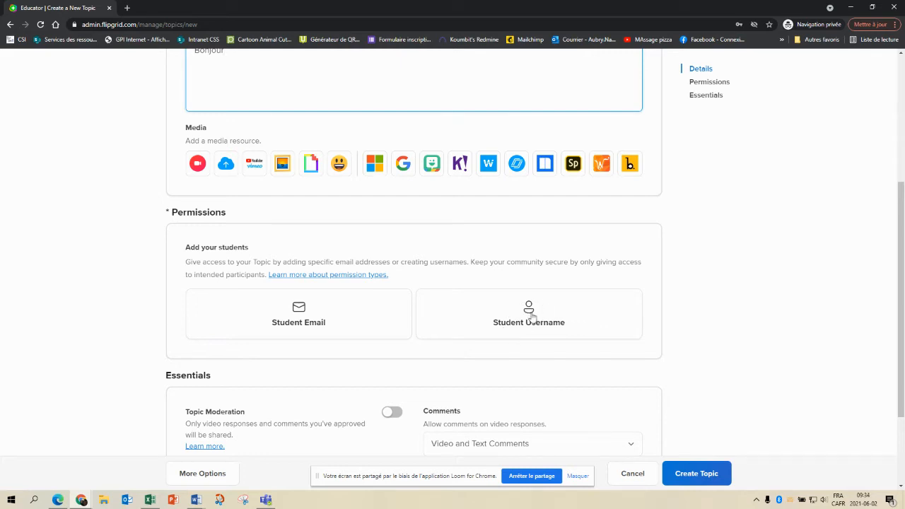
Switch topic access to Student Username and add one placeholder student's first name, last name and username
{"action": "left_click", "coordinate": [530, 314]}
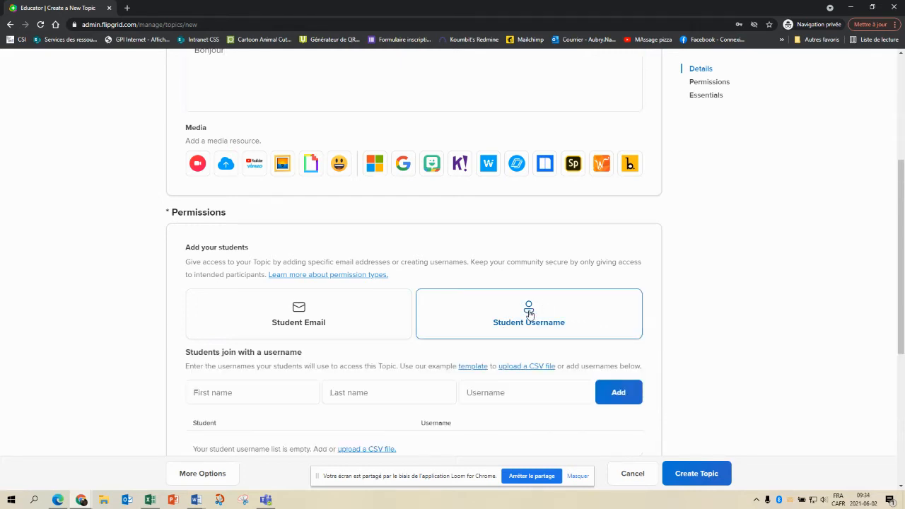
{"action": "left_click", "coordinate": [225, 396]}
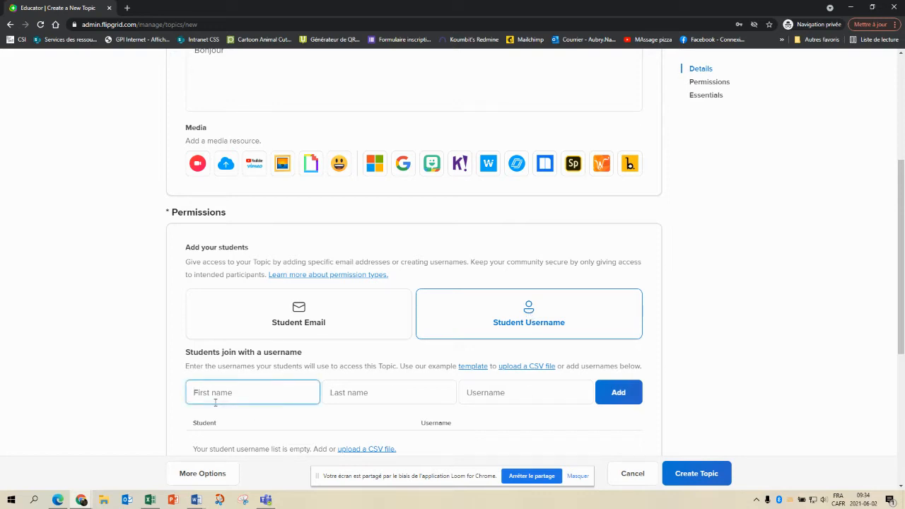
{"action": "type", "text": "Futur"}
{"action": "left_click", "coordinate": [343, 396]}
{"action": "type", "text": "él"}
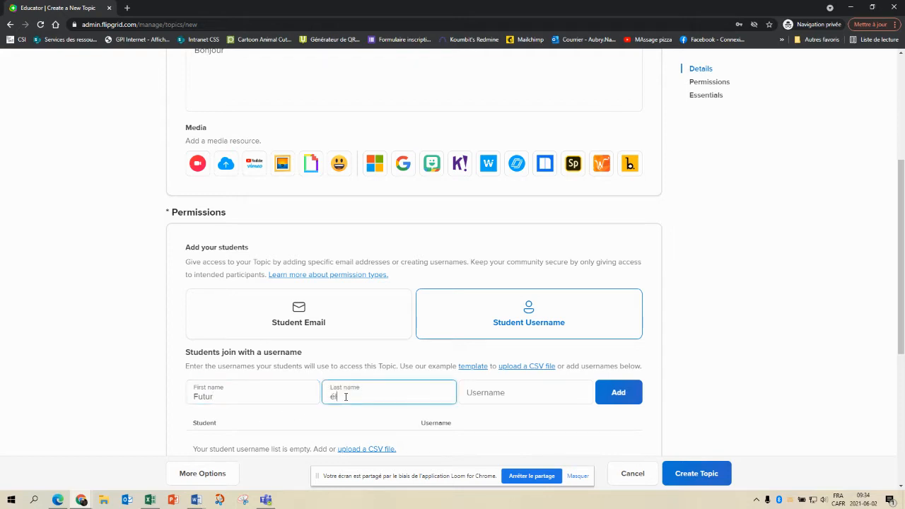
{"action": "type", "text": "ève"}
{"action": "left_click", "coordinate": [505, 394]}
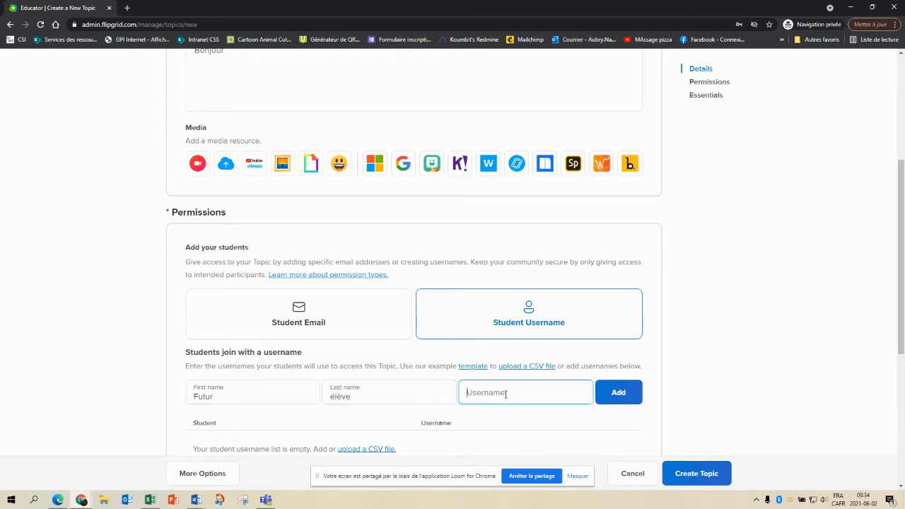
{"action": "type", "text": "Maternelle"}
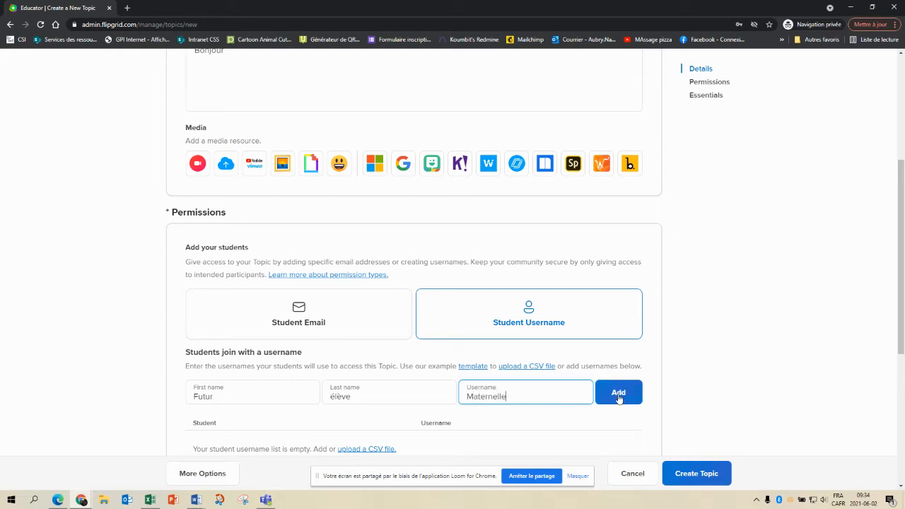
{"action": "left_click", "coordinate": [618, 396]}
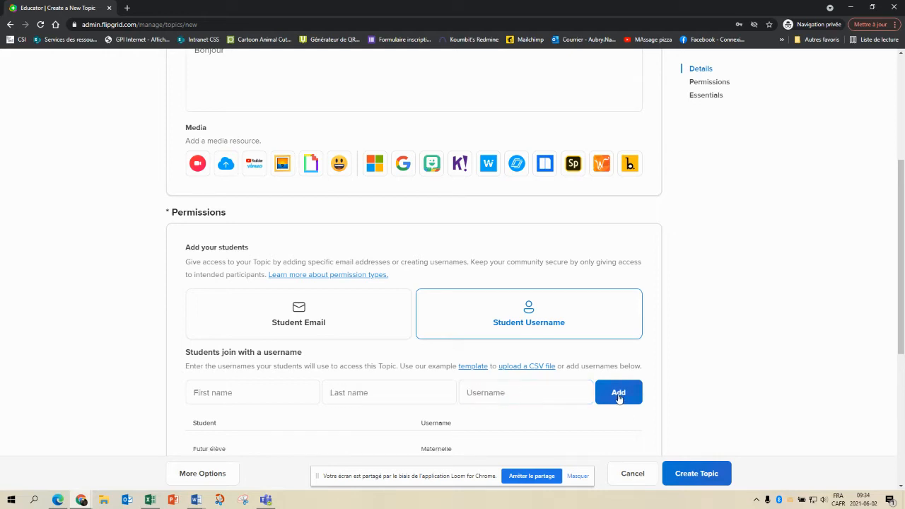
{"action": "scroll", "coordinate": [578, 420], "scroll_direction": "down", "scroll_amount": 1}
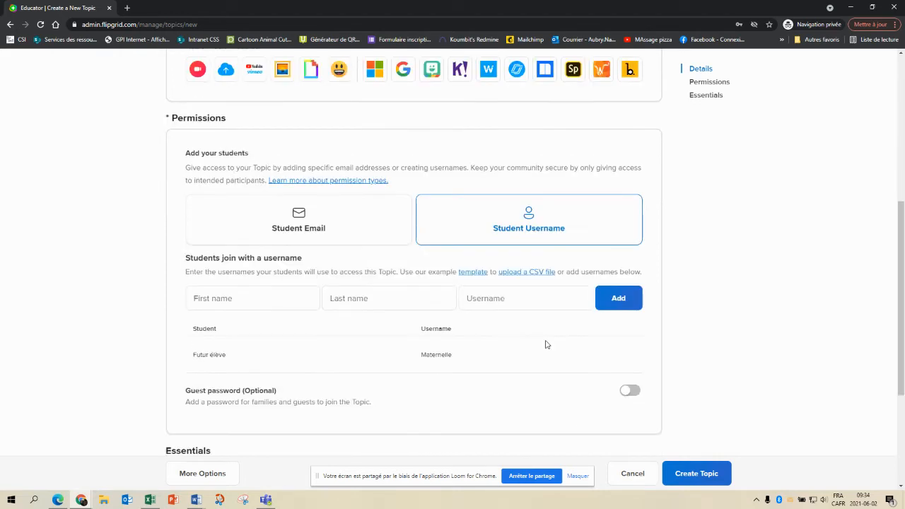
{"action": "scroll", "coordinate": [545, 345], "scroll_direction": "down", "scroll_amount": 1}
Enable a guest password for the topic, enter the password and reveal it
{"action": "left_click", "coordinate": [631, 344]}
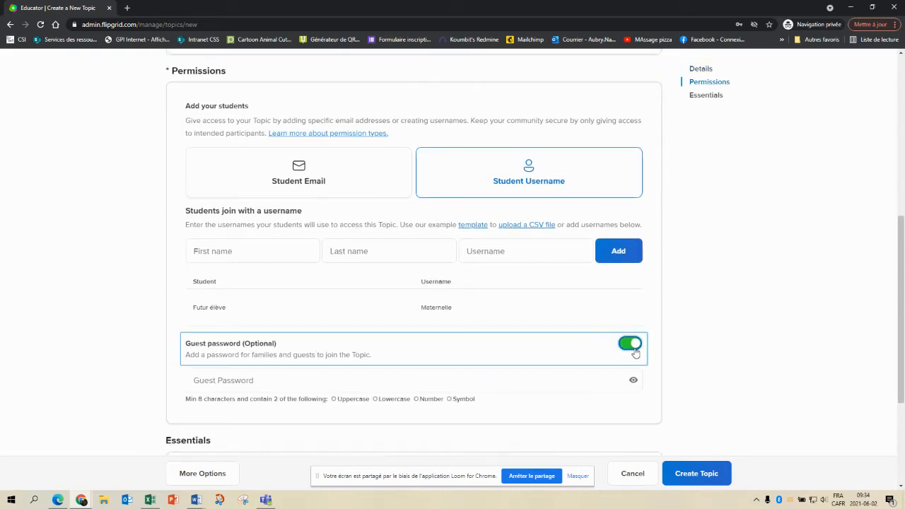
{"action": "left_click", "coordinate": [430, 380]}
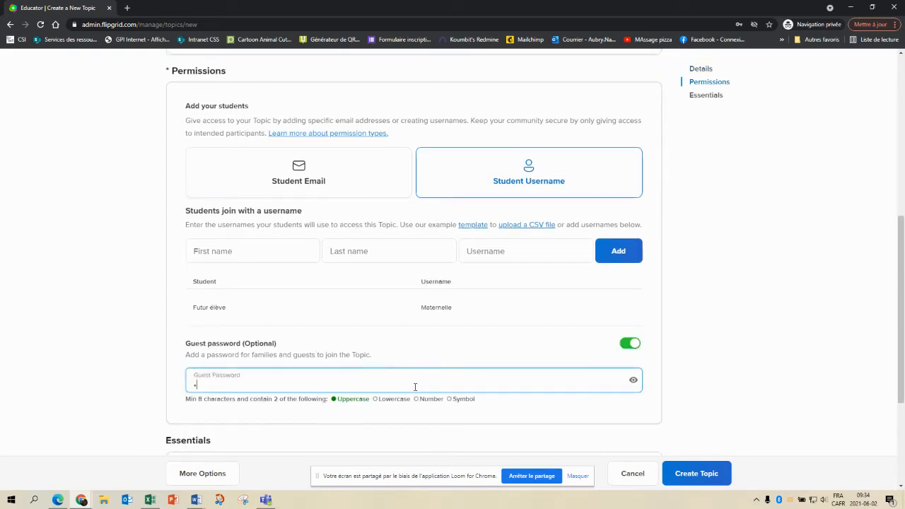
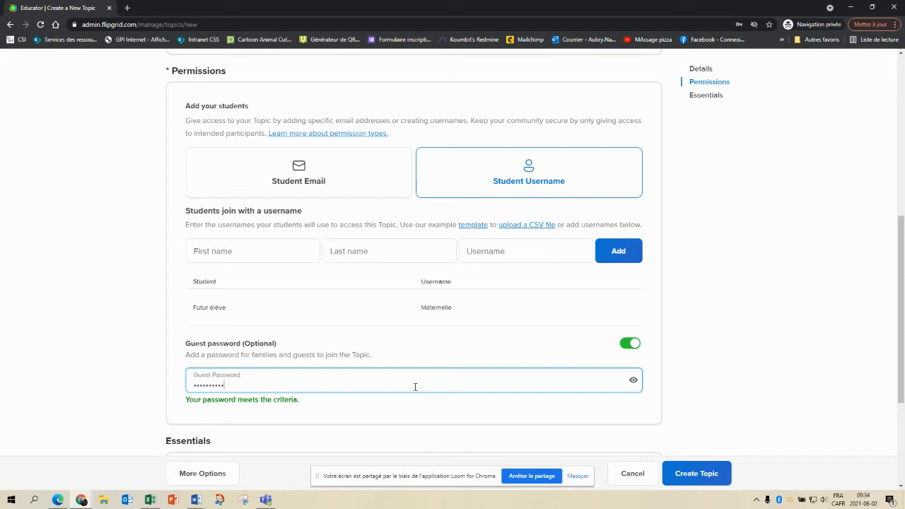
{"action": "left_click", "coordinate": [633, 380]}
{"action": "scroll", "coordinate": [753, 373], "scroll_direction": "down", "scroll_amount": 2}
{"action": "scroll", "coordinate": [753, 373], "scroll_direction": "down", "scroll_amount": 3}
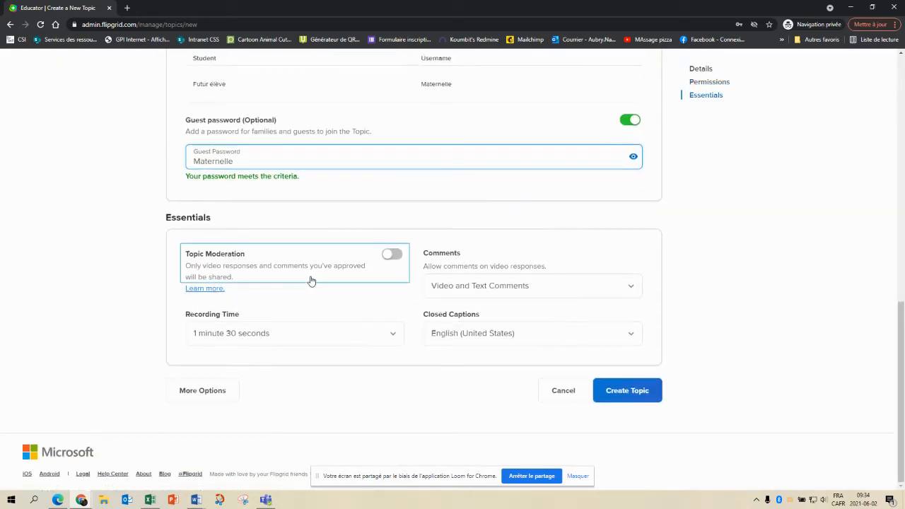
Turn on topic moderation, set recording time to 5 minutes and closed captions to French (France)
{"action": "left_click", "coordinate": [398, 256]}
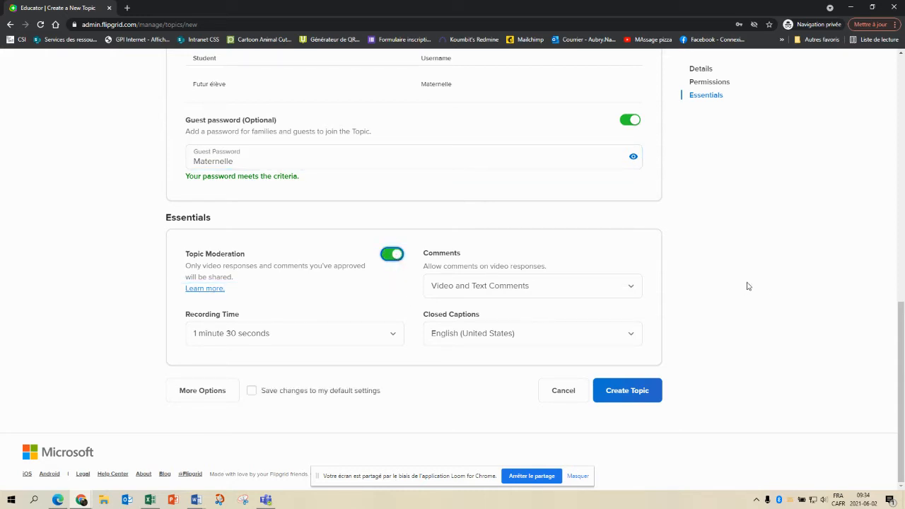
{"action": "left_click", "coordinate": [373, 339]}
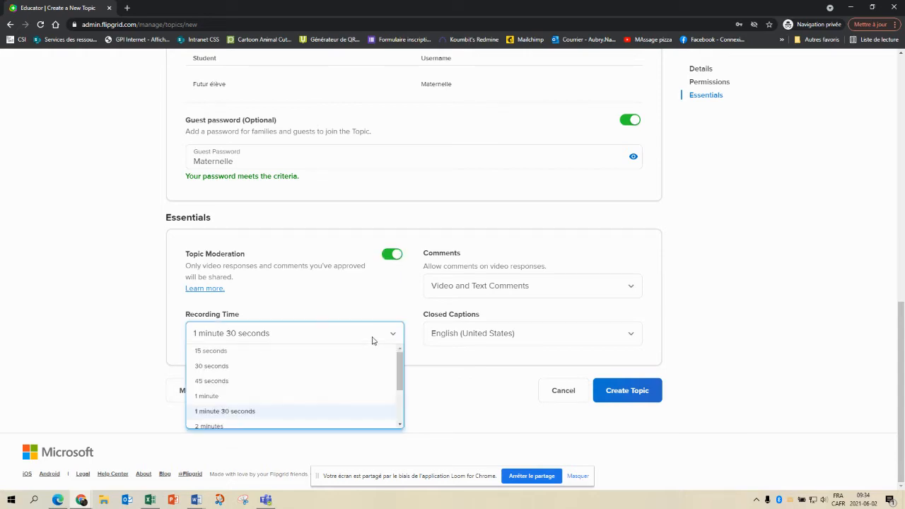
{"action": "scroll", "coordinate": [384, 360], "scroll_direction": "down", "scroll_amount": 2}
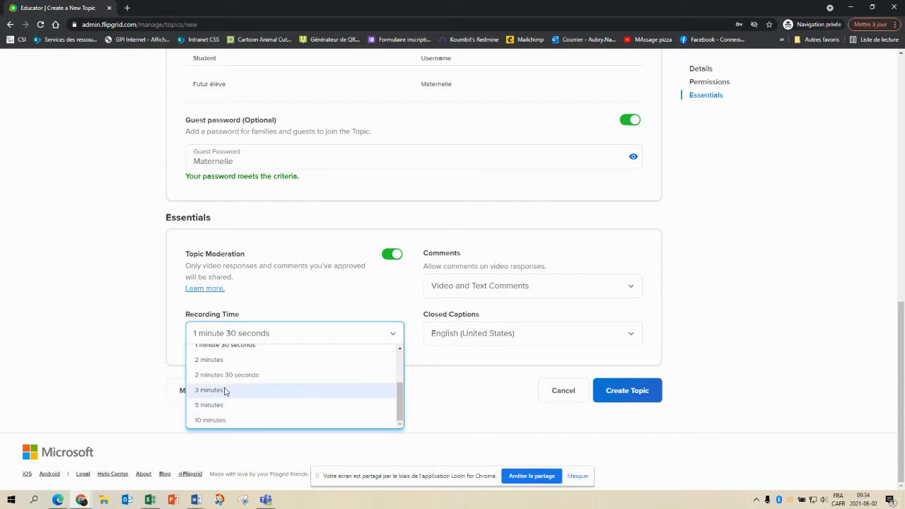
{"action": "left_click", "coordinate": [221, 409]}
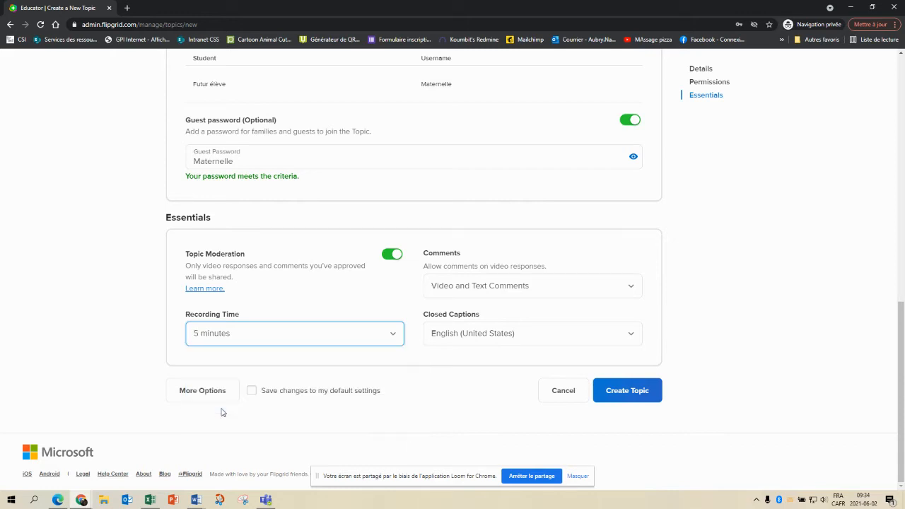
{"action": "left_click", "coordinate": [592, 340]}
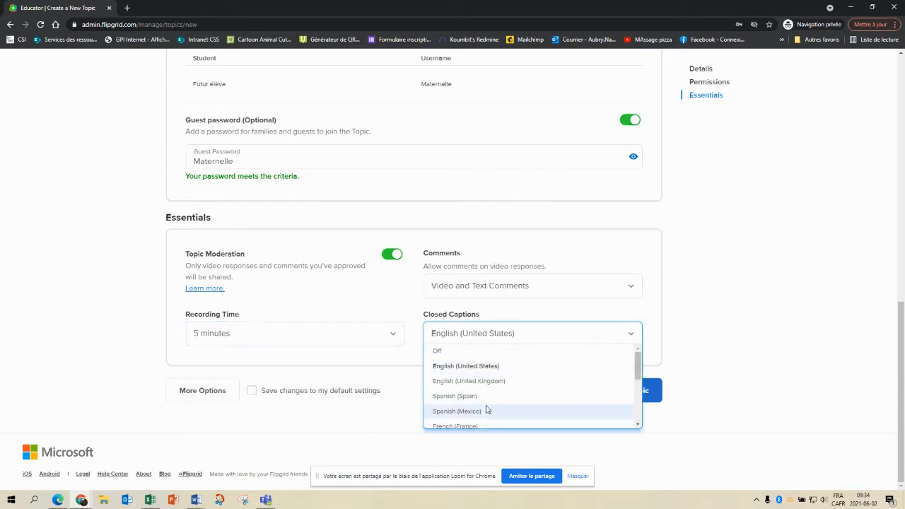
{"action": "scroll", "coordinate": [485, 408], "scroll_direction": "down", "scroll_amount": 1}
{"action": "left_click", "coordinate": [471, 381]}
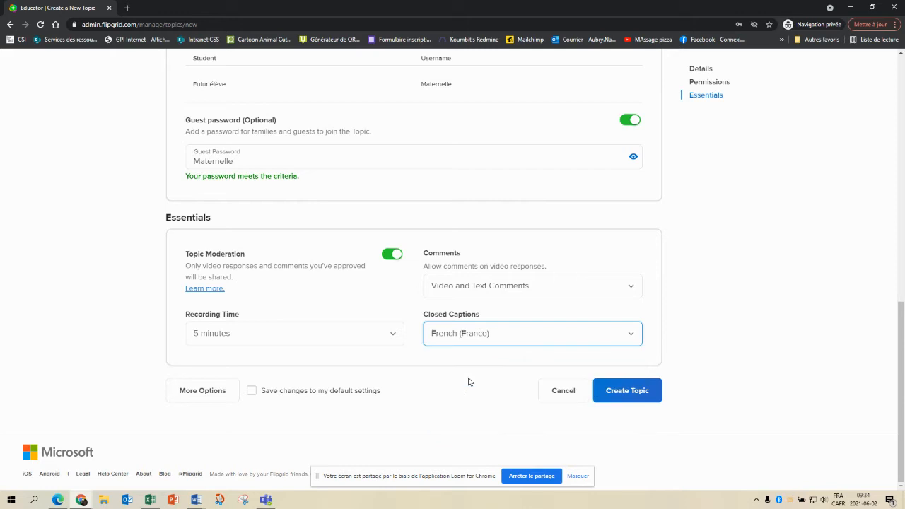
Review the additional topic settings and create the Vidéos présentation topic
{"action": "left_click", "coordinate": [205, 393]}
{"action": "scroll", "coordinate": [269, 386], "scroll_direction": "down", "scroll_amount": 4}
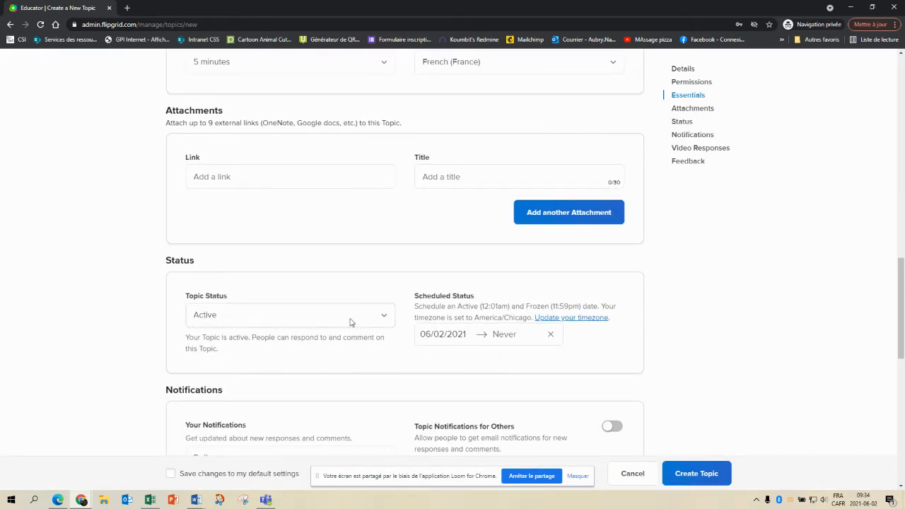
{"action": "scroll", "coordinate": [684, 341], "scroll_direction": "down", "scroll_amount": 9}
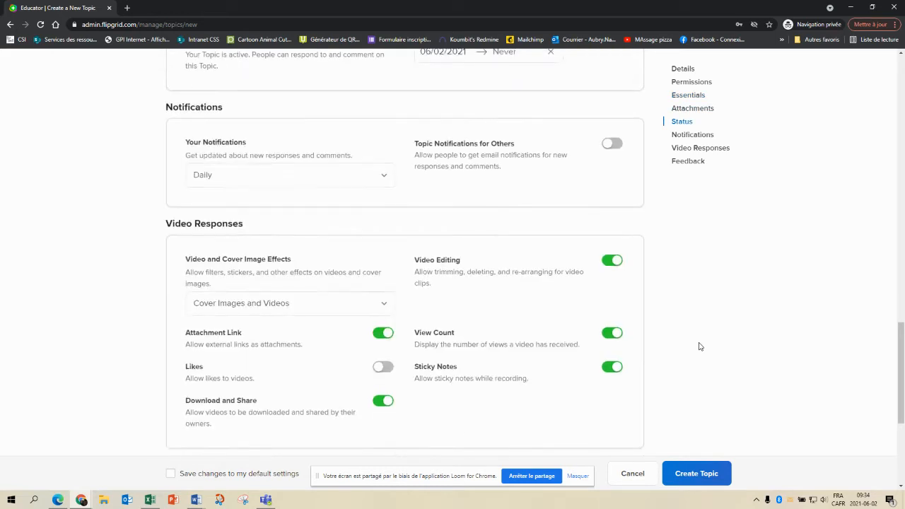
{"action": "left_click", "coordinate": [597, 396]}
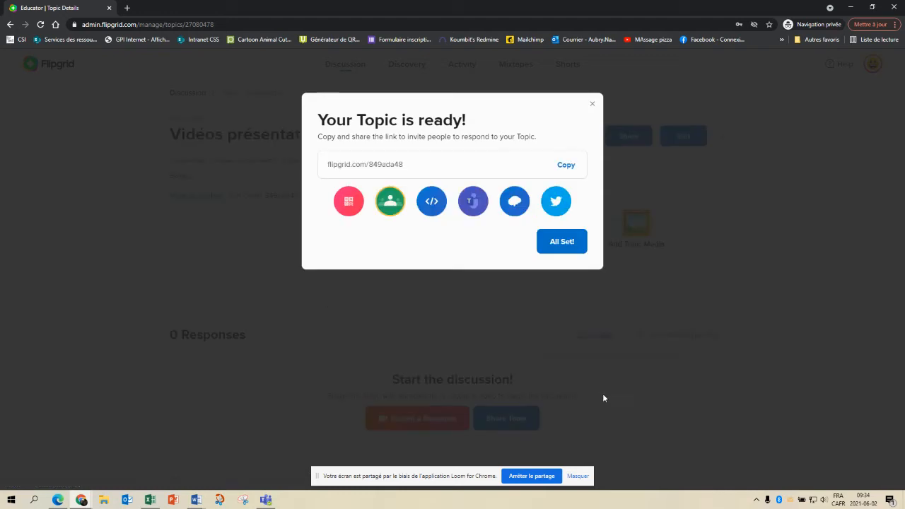
Copy the topic's share link, then start a new group from Discussion's Groups list
{"action": "left_click", "coordinate": [568, 166]}
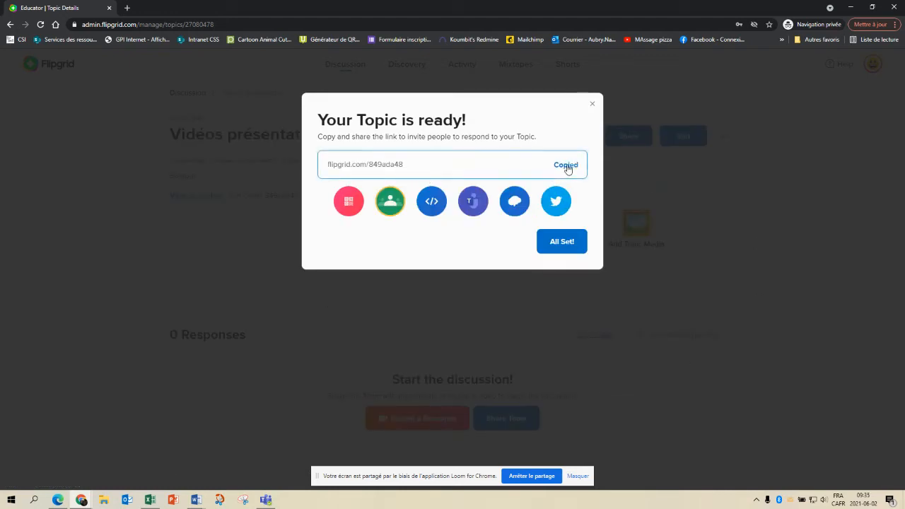
{"action": "left_click", "coordinate": [593, 106]}
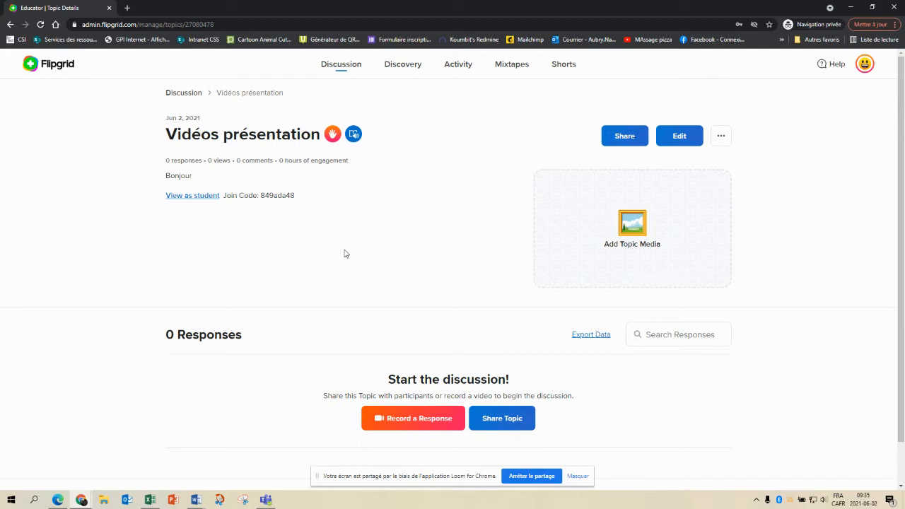
{"action": "left_click", "coordinate": [339, 67]}
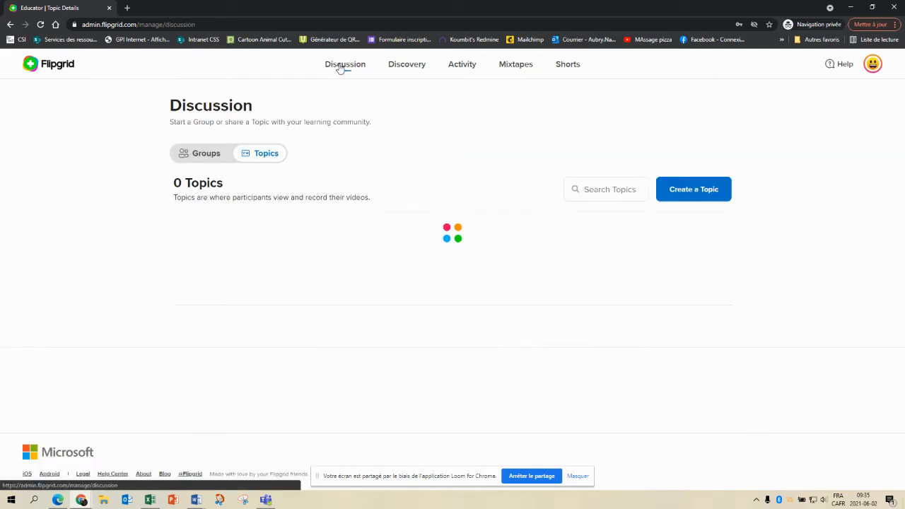
{"action": "left_click", "coordinate": [197, 160]}
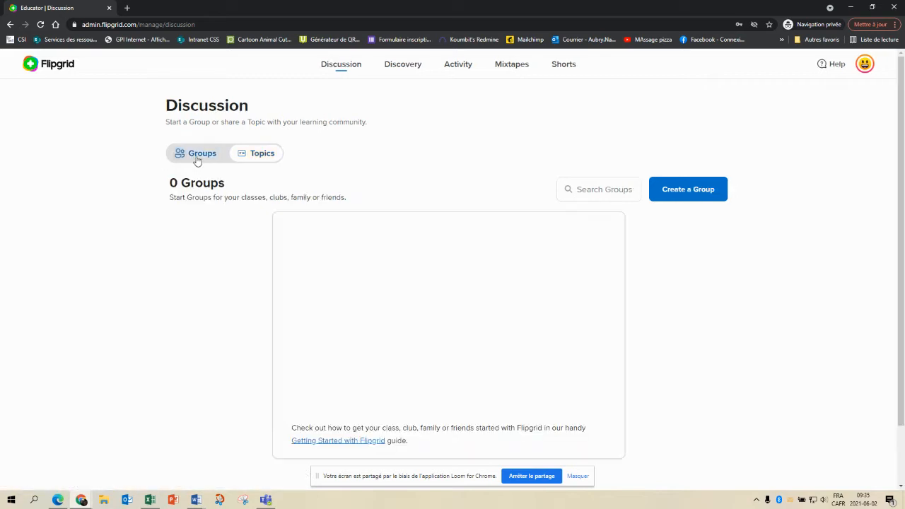
{"action": "left_click", "coordinate": [679, 192]}
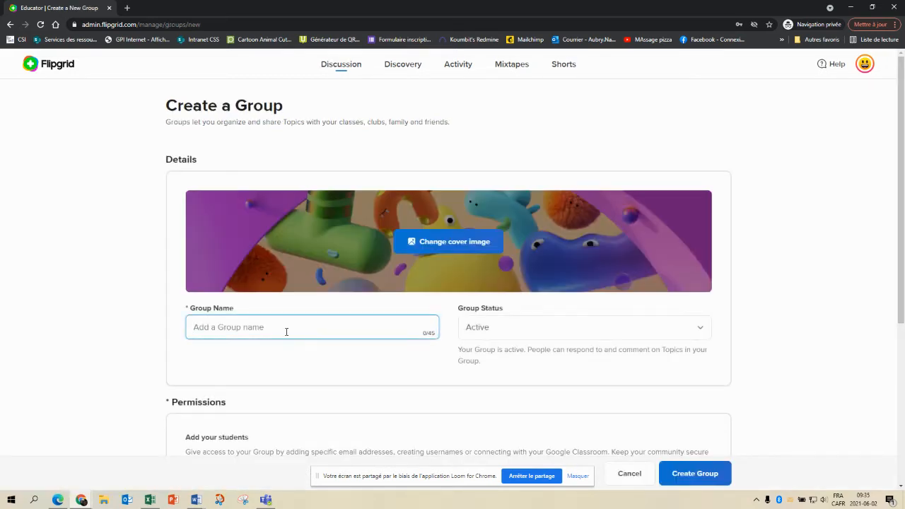
Name the new group 'Enseignantes' and let students join by username
{"action": "type", "text": "Enseignantes"}
{"action": "scroll", "coordinate": [330, 357], "scroll_direction": "down", "scroll_amount": 2}
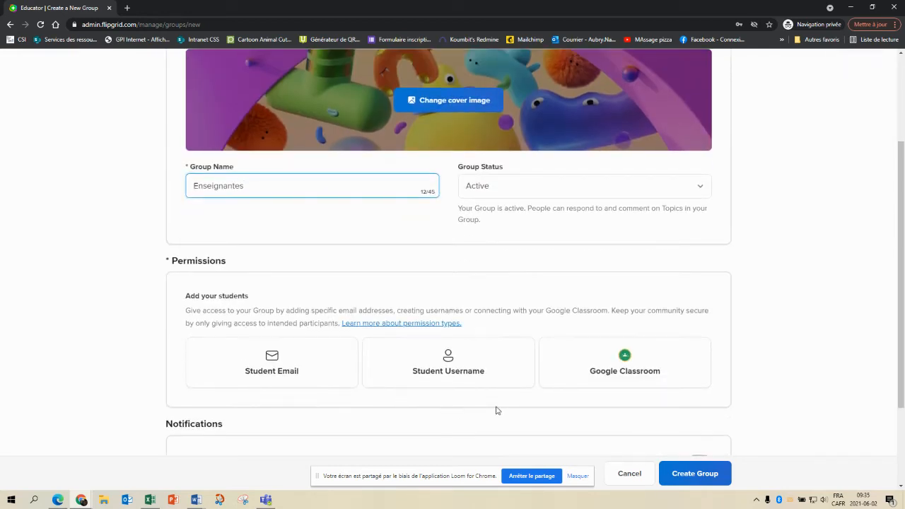
{"action": "left_click", "coordinate": [479, 369]}
{"action": "scroll", "coordinate": [482, 365], "scroll_direction": "down", "scroll_amount": 2}
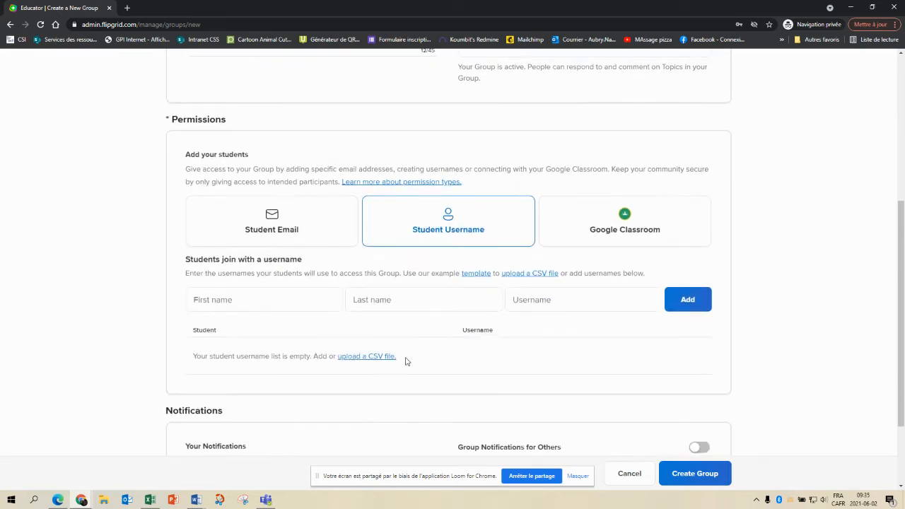
Add one placeholder student with first name, last name and username, then create the group
{"action": "left_click", "coordinate": [243, 300]}
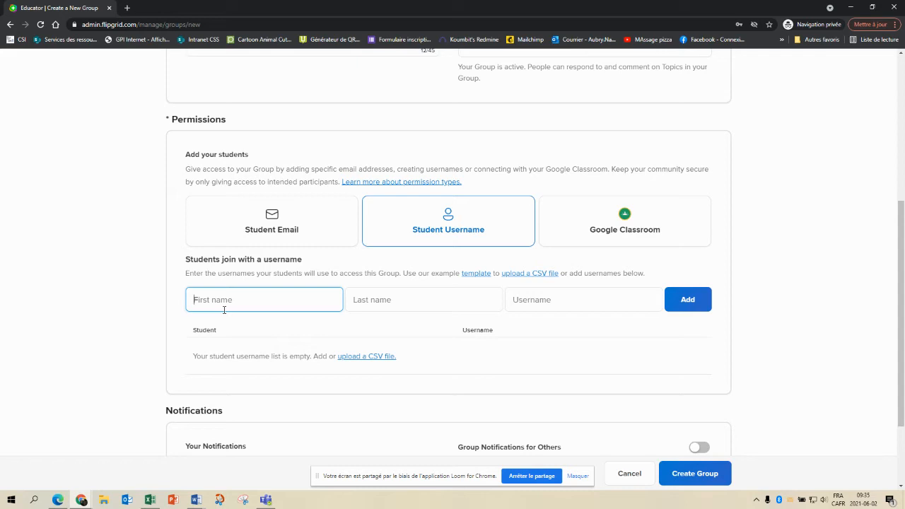
{"action": "type", "text": "Futur"}
{"action": "key", "text": "Tab"}
{"action": "type", "text": "é"}
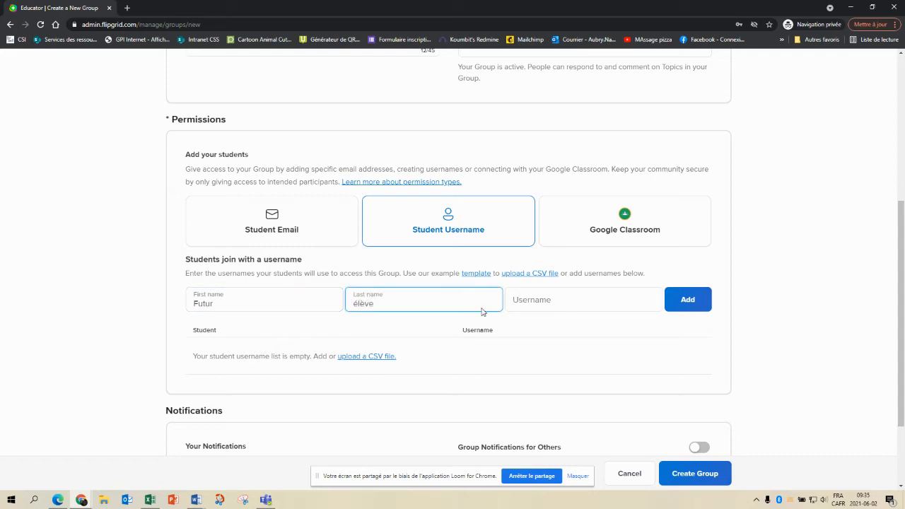
{"action": "left_click", "coordinate": [532, 301]}
{"action": "type", "text": "Maternelle"}
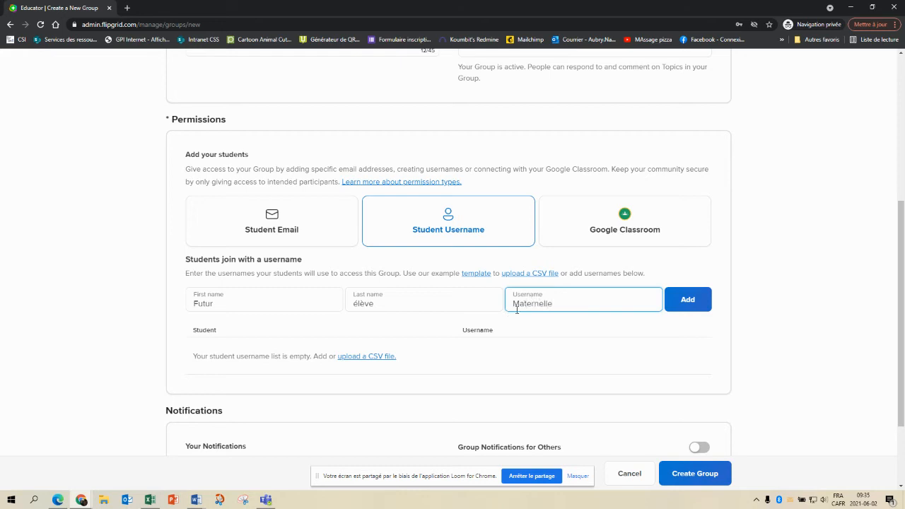
{"action": "left_click", "coordinate": [694, 304]}
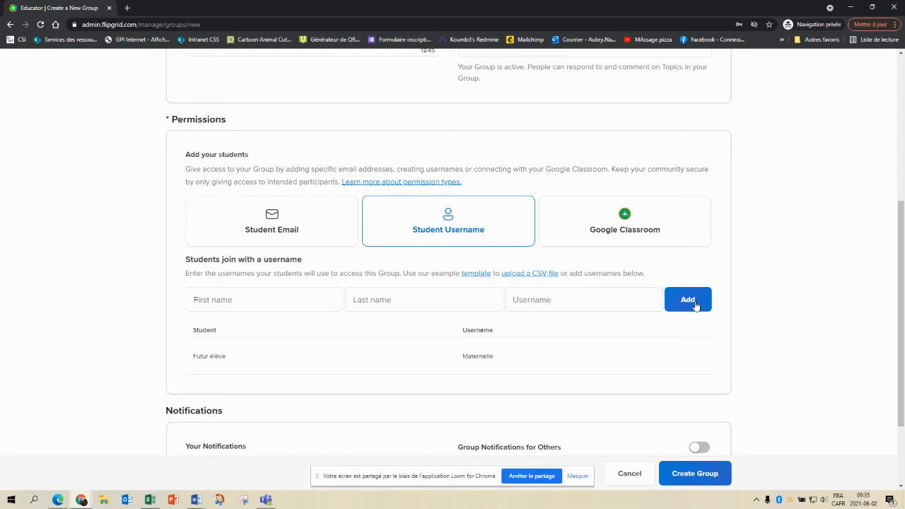
{"action": "scroll", "coordinate": [587, 338], "scroll_direction": "down", "scroll_amount": 1}
{"action": "scroll", "coordinate": [587, 338], "scroll_direction": "down", "scroll_amount": 3}
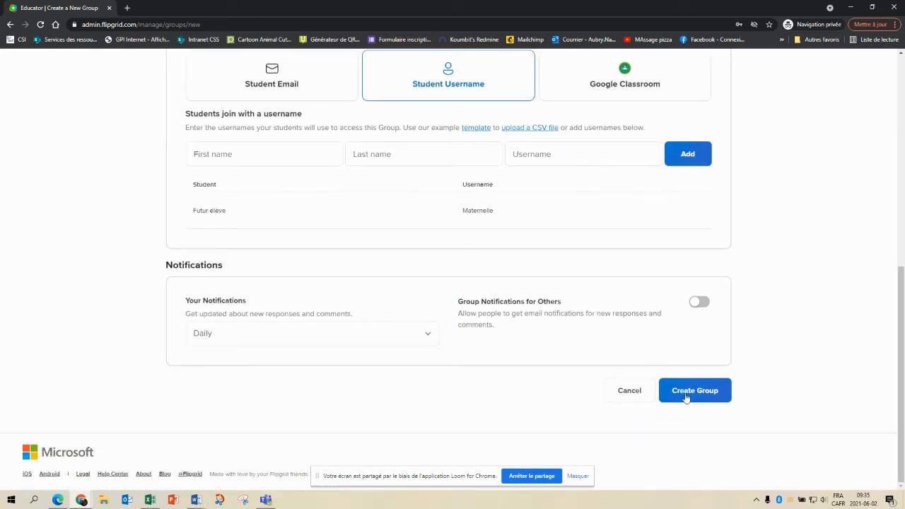
{"action": "left_click", "coordinate": [713, 398]}
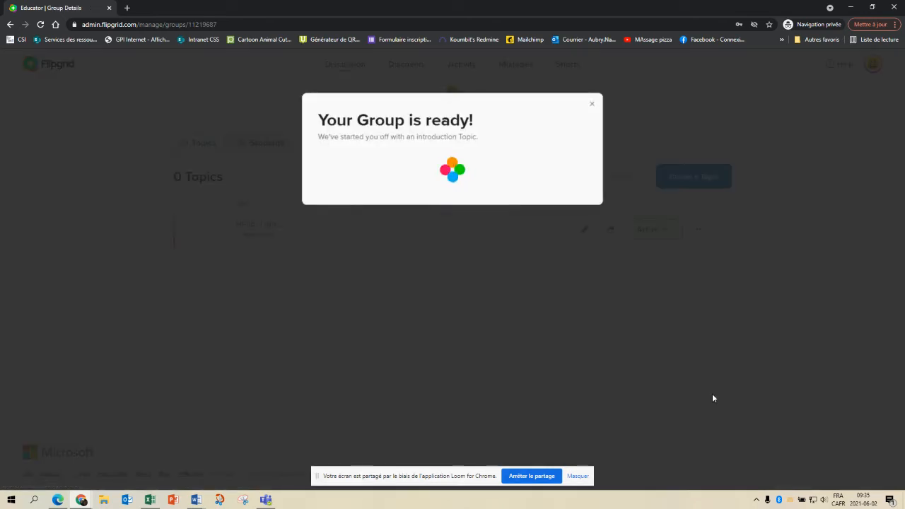
Dismiss the group-ready message, cancel the co-pilot invitation without inviting, and return to Discussion
{"action": "left_click", "coordinate": [593, 105]}
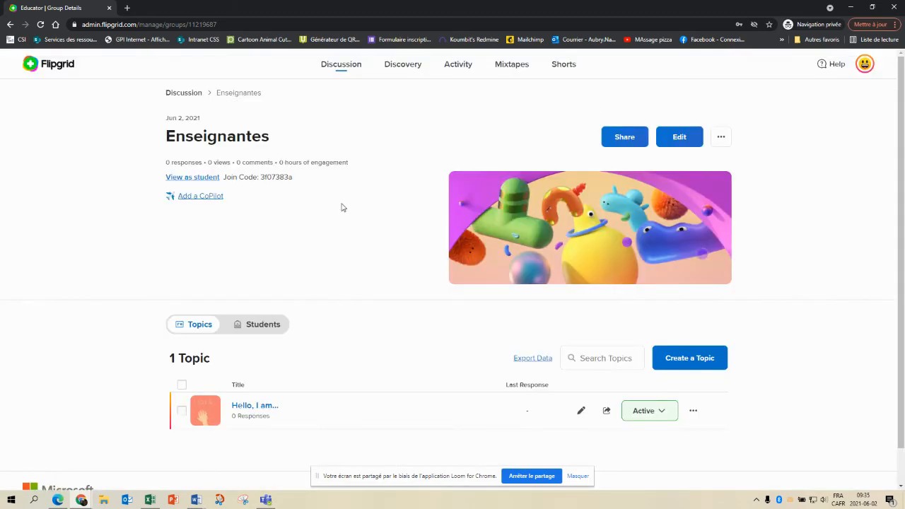
{"action": "scroll", "coordinate": [341, 207], "scroll_direction": "down", "scroll_amount": 1}
{"action": "scroll", "coordinate": [343, 206], "scroll_direction": "up", "scroll_amount": 1}
{"action": "left_click", "coordinate": [200, 197]}
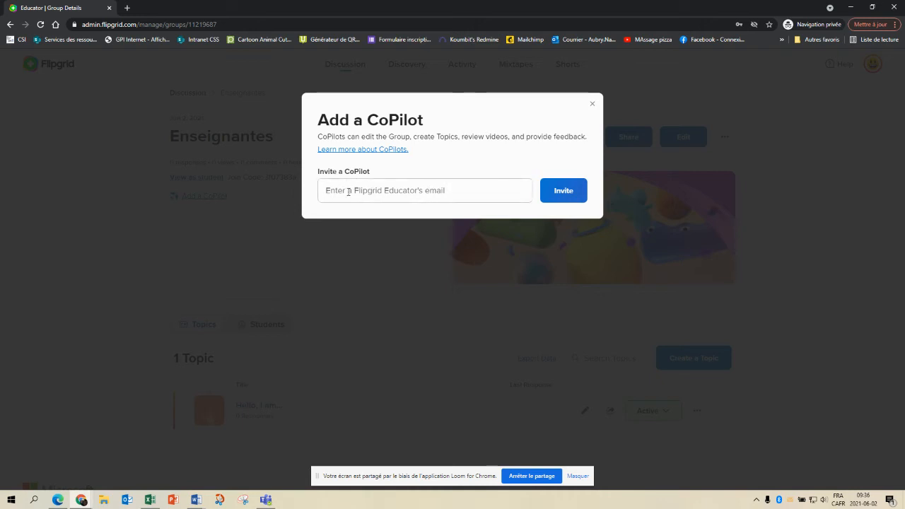
{"action": "left_click", "coordinate": [593, 106]}
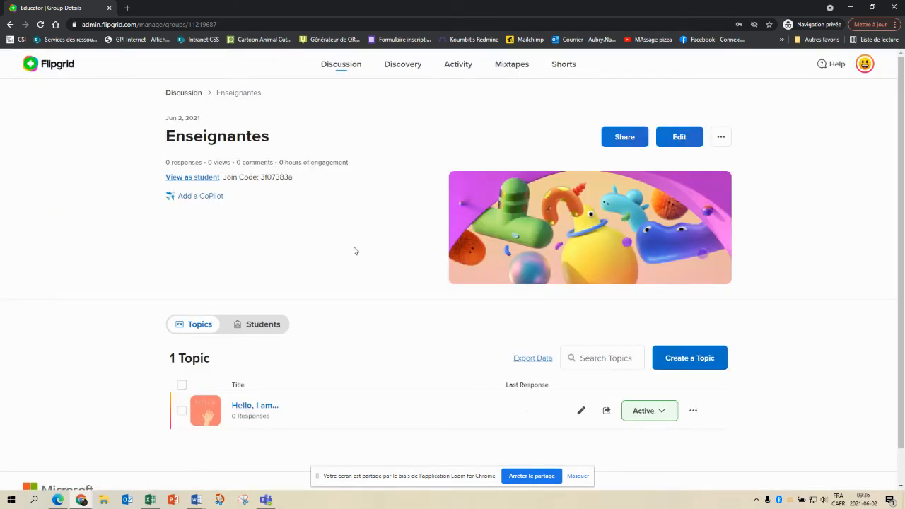
{"action": "left_click", "coordinate": [349, 68]}
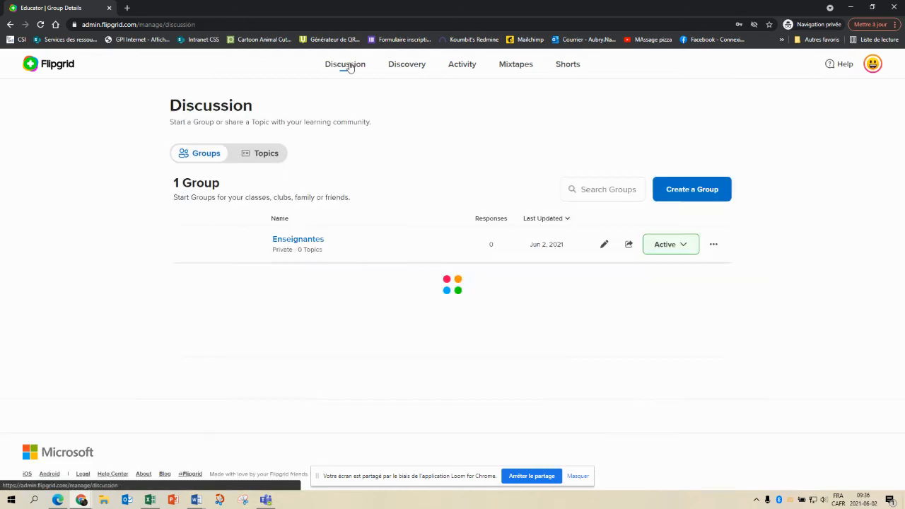
Add the Vidéos présentation topic to the Enseignantes group and open the topic's details
{"action": "left_click", "coordinate": [266, 154]}
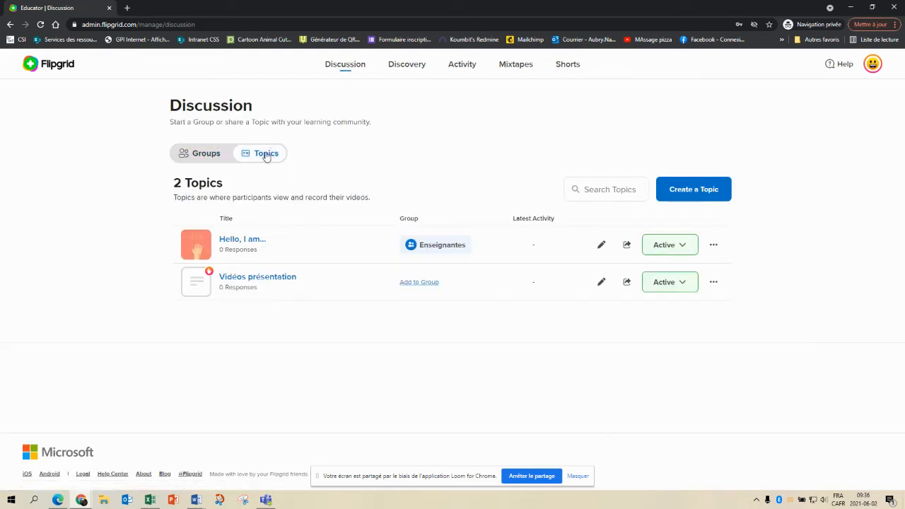
{"action": "left_click", "coordinate": [424, 283]}
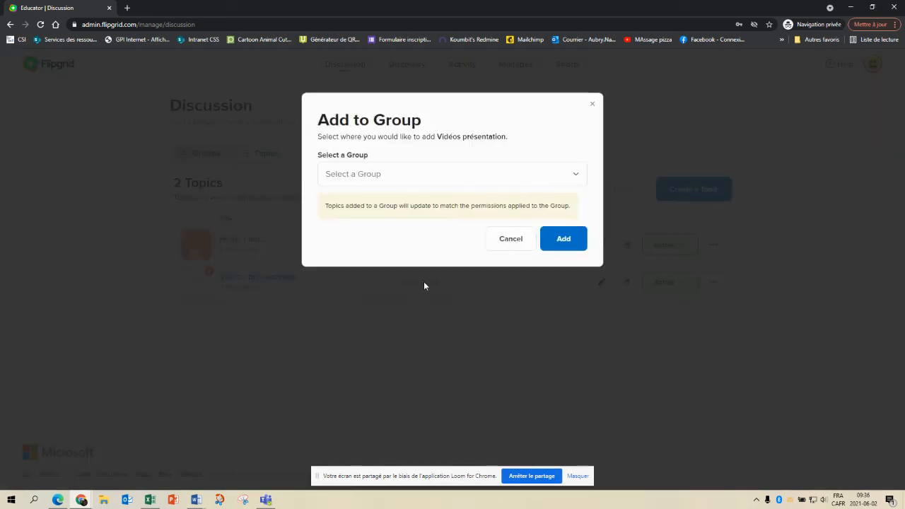
{"action": "left_click", "coordinate": [414, 174]}
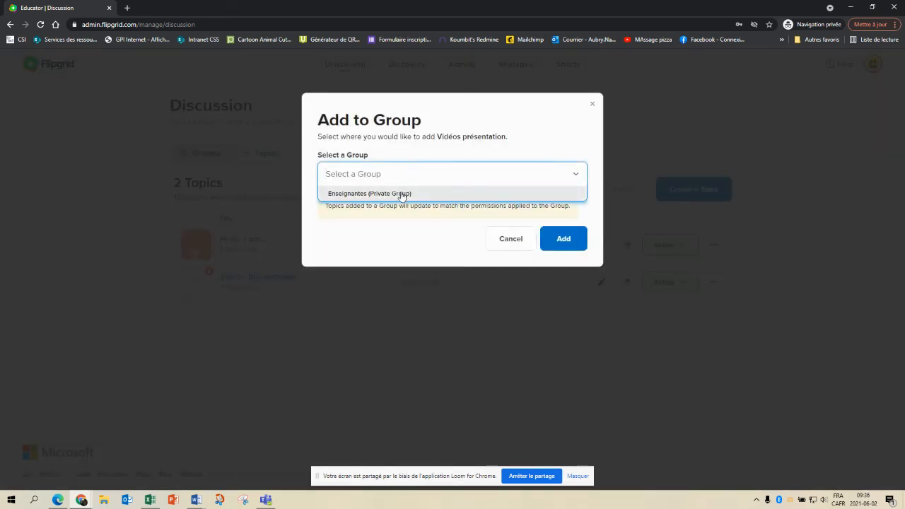
{"action": "left_click", "coordinate": [403, 194]}
{"action": "left_click", "coordinate": [566, 246]}
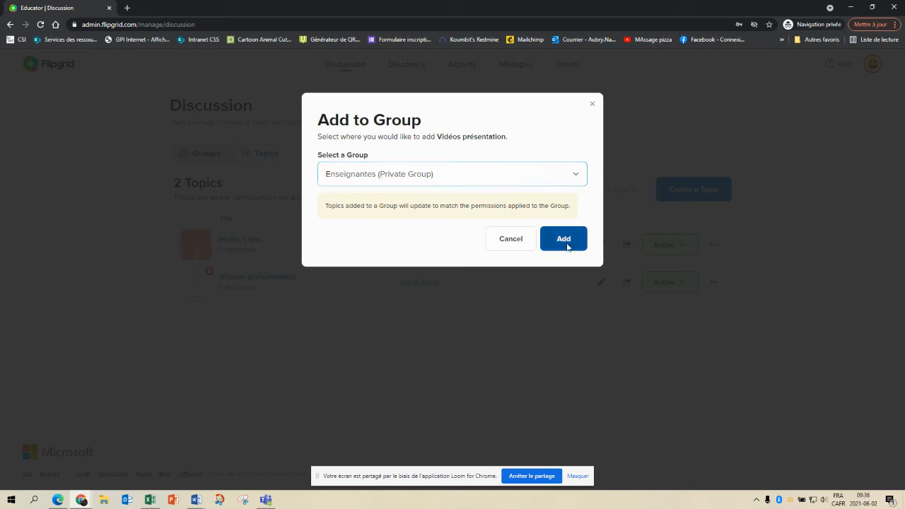
{"action": "left_click", "coordinate": [557, 164]}
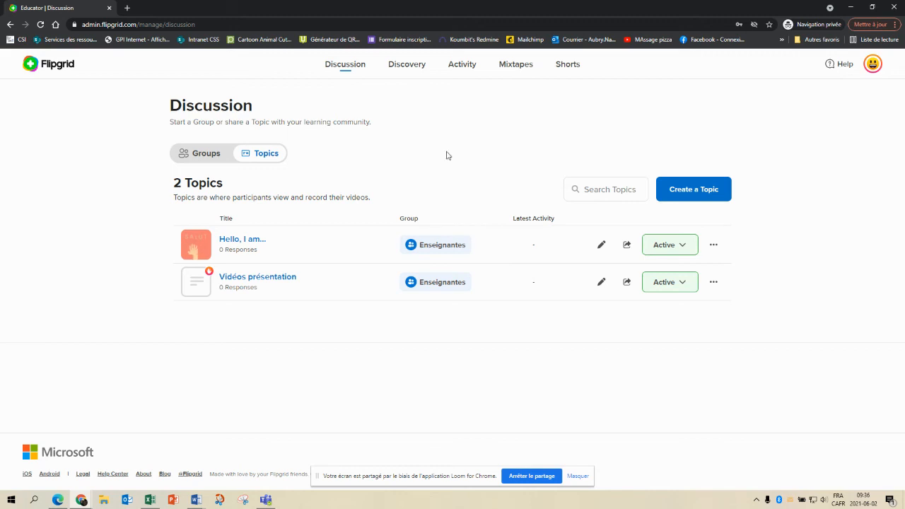
{"action": "left_click", "coordinate": [273, 280]}
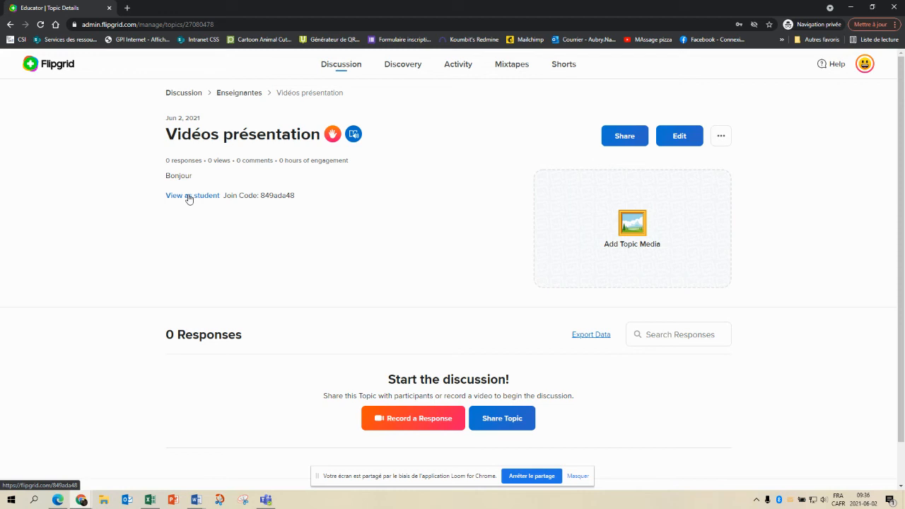
Open the student view of Vidéos présentation in a new tab via View as student
{"action": "left_click", "coordinate": [189, 198]}
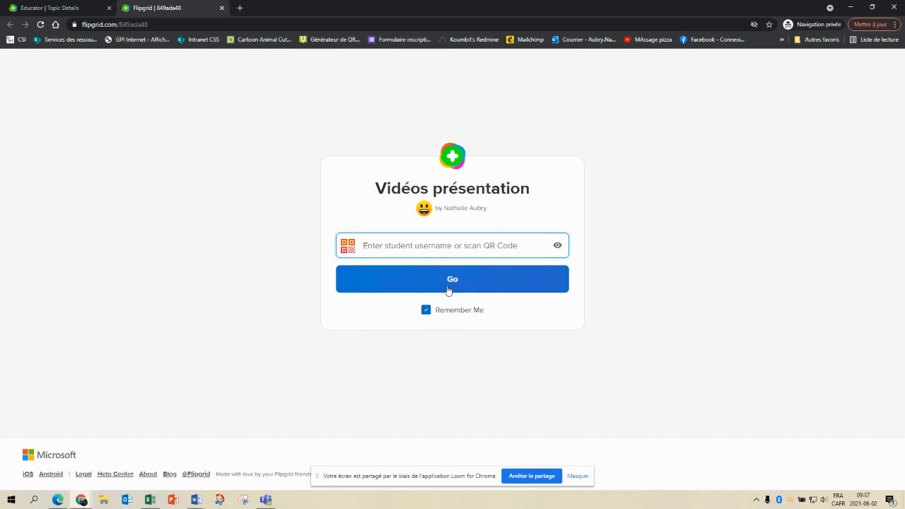
Join Vidéos présentation with the student username, then switch back to the educator's topic details tab
{"action": "left_click", "coordinate": [447, 249]}
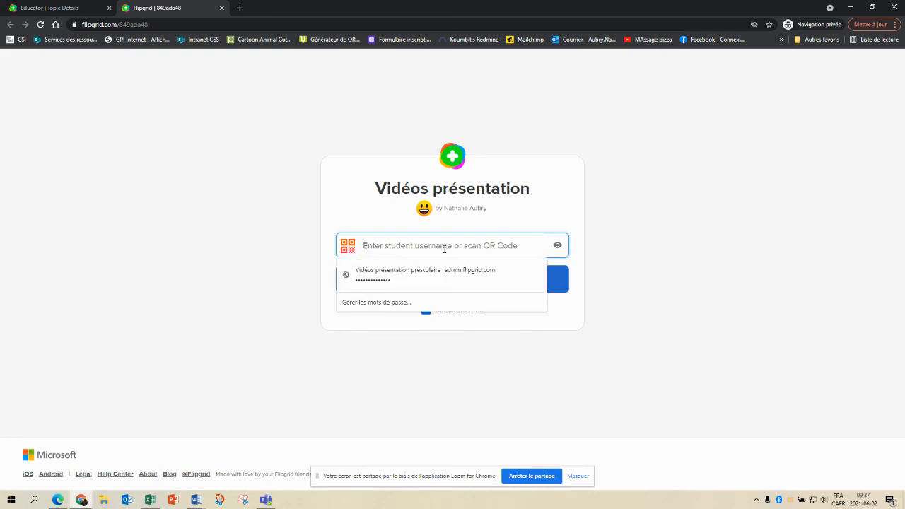
{"action": "type", "text": "•••••••••"}
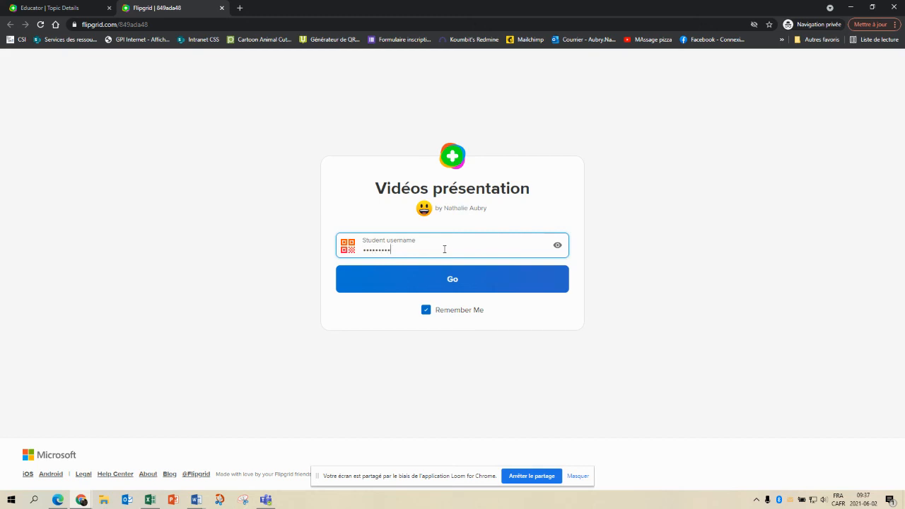
{"action": "left_click", "coordinate": [557, 246]}
{"action": "left_click", "coordinate": [449, 280]}
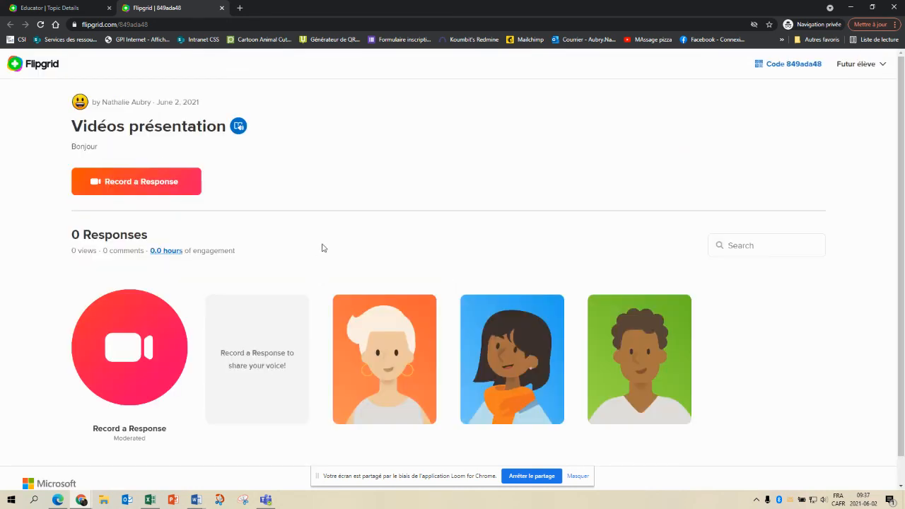
{"action": "scroll", "coordinate": [322, 247], "scroll_direction": "down", "scroll_amount": 1}
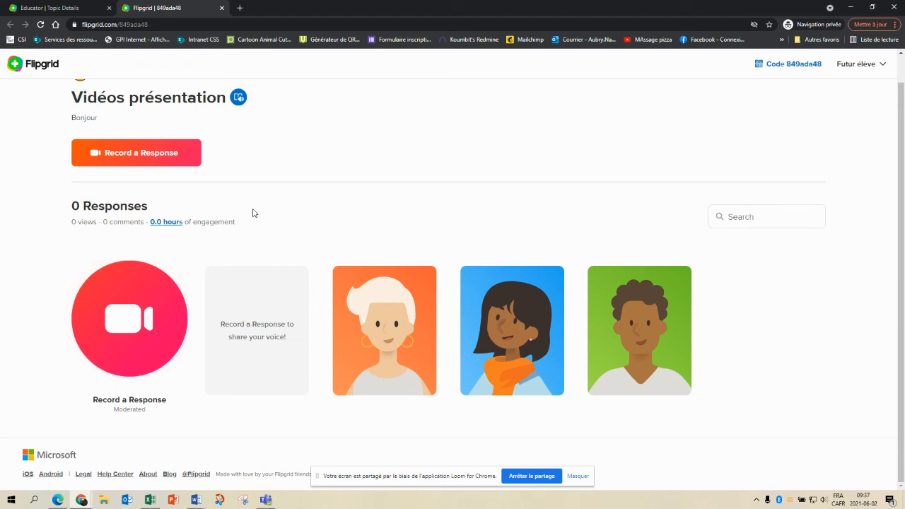
{"action": "left_click", "coordinate": [67, 9]}
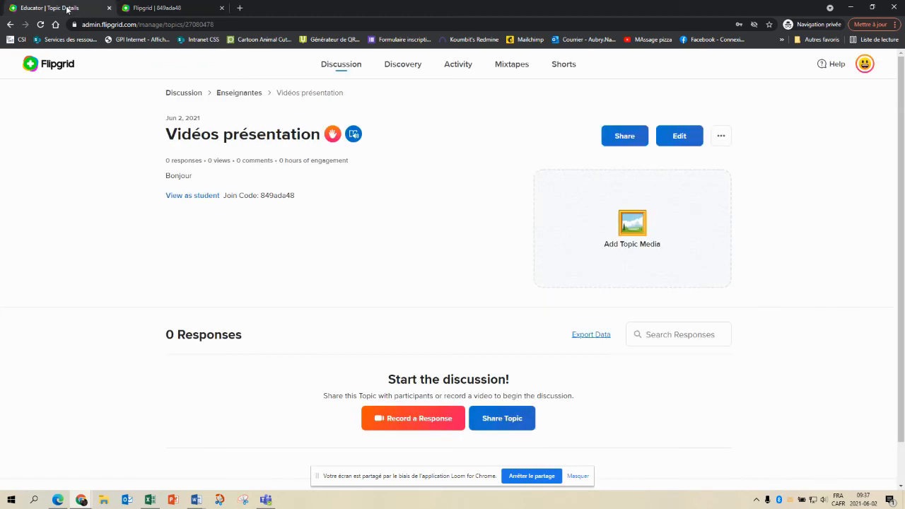